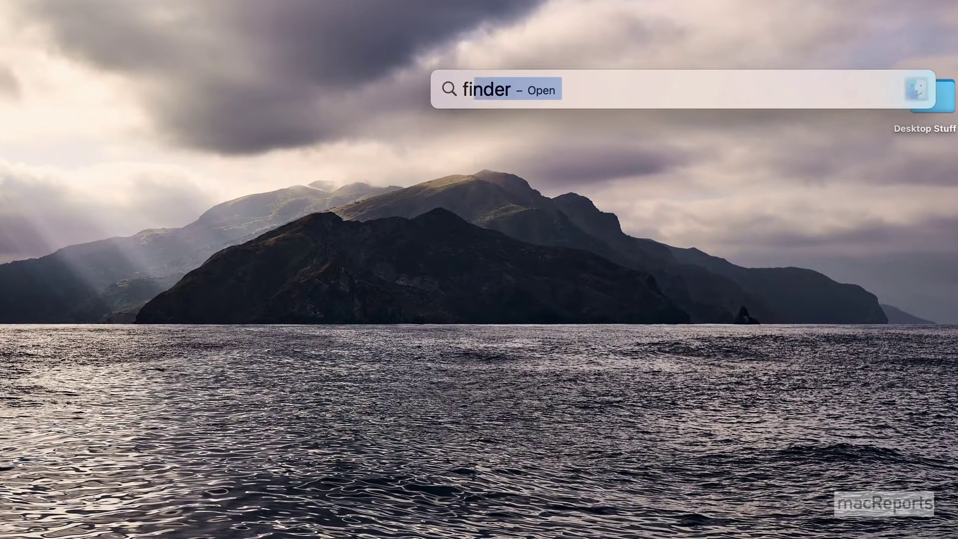
# Launch Finder from the Spotlight results for "finder".
pyautogui.press('Return')
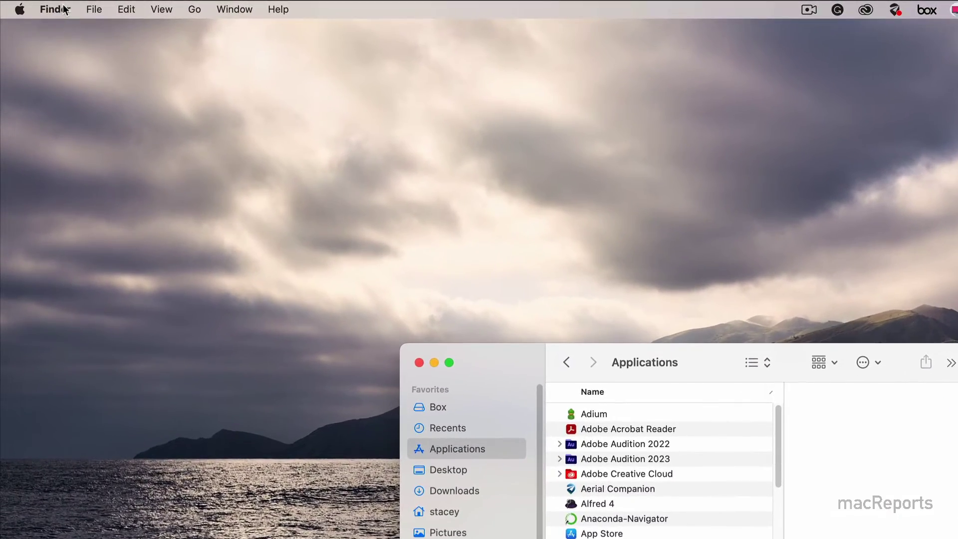
# Show the Finder menu in the menu bar.
pyautogui.click(67, 10)
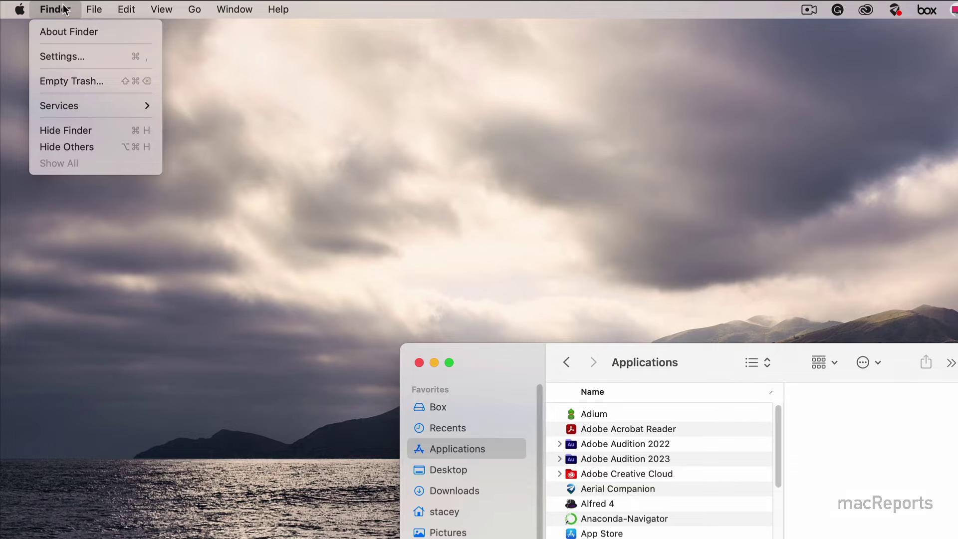
# Choose Settings… from the Finder menu to reach the General tab.
pyautogui.click(91, 58)
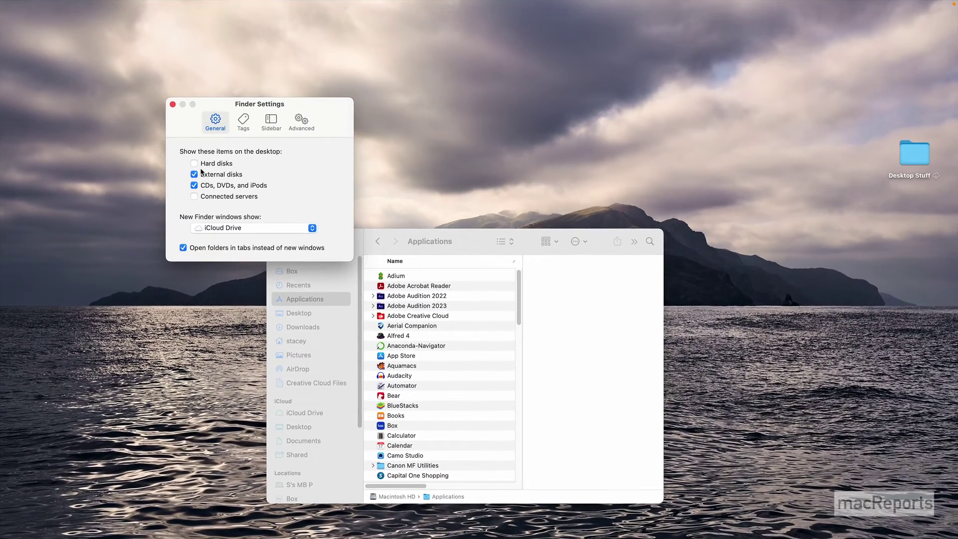
pyautogui.click(196, 164)
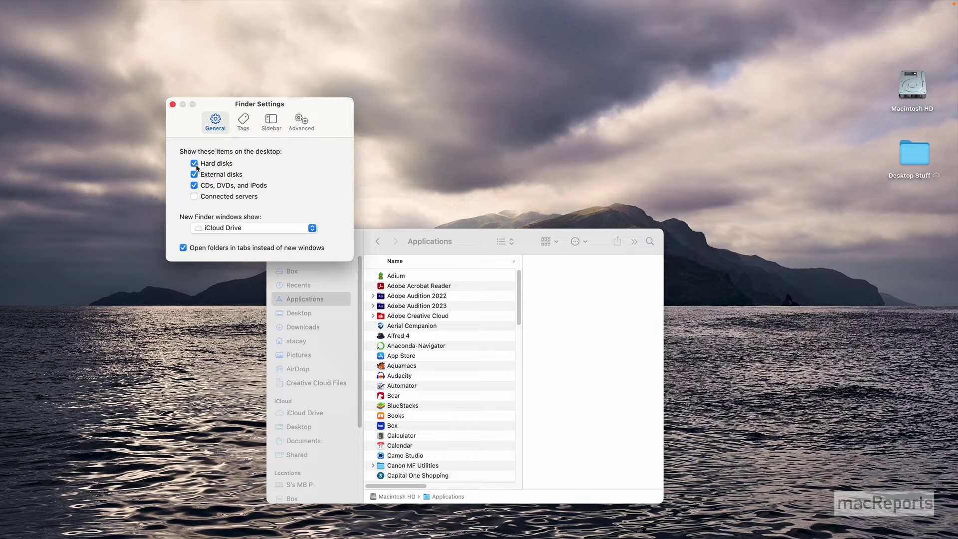
pyautogui.click(195, 163)
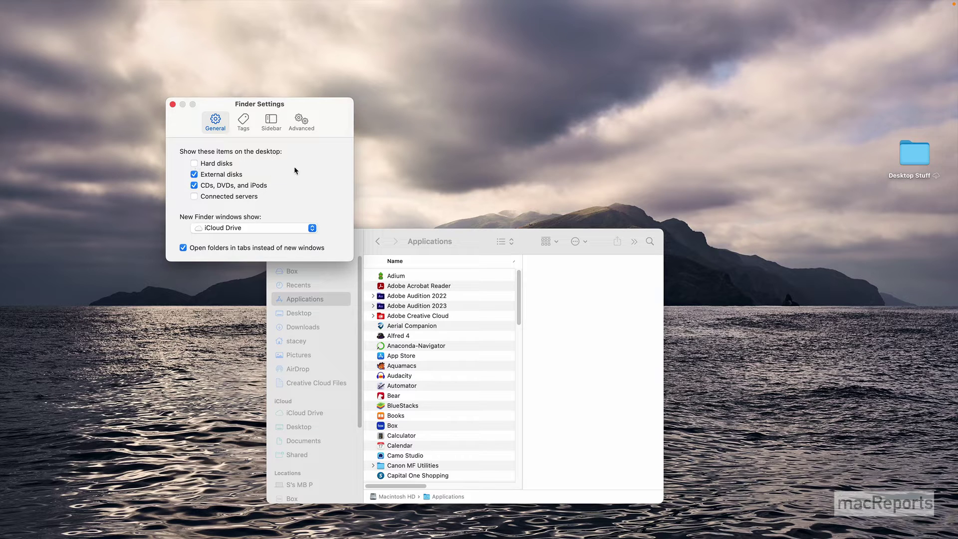